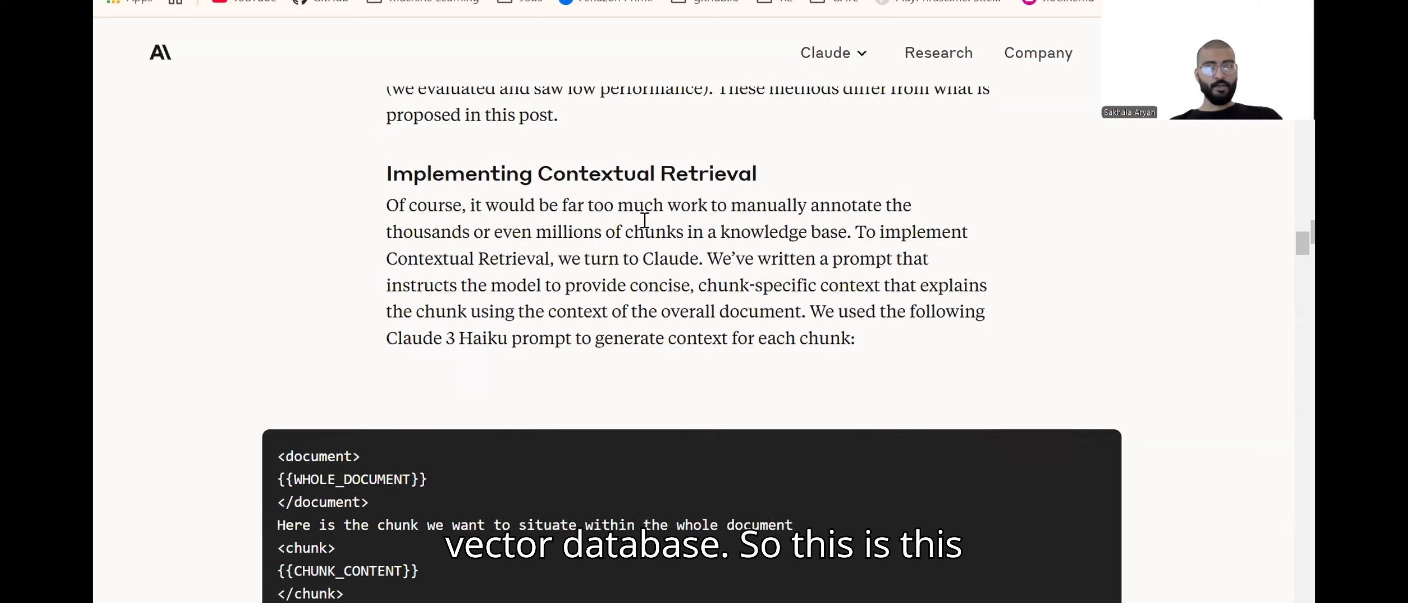
scroll(644, 220, down, 1)
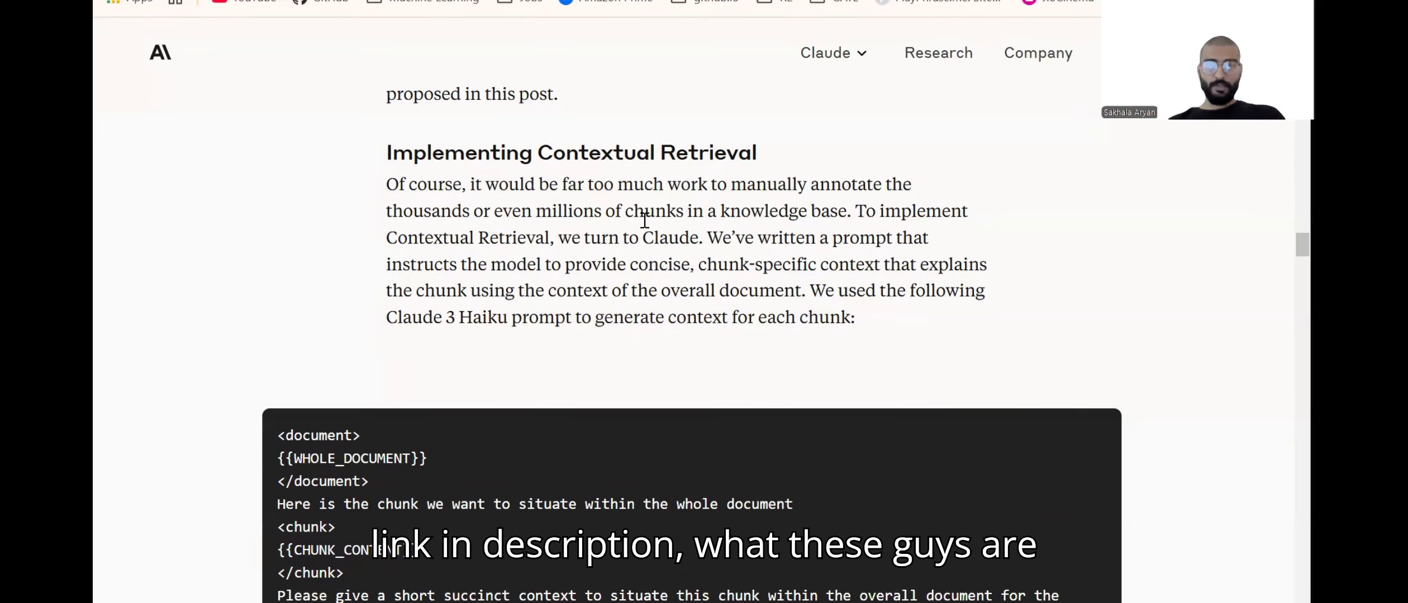
scroll(644, 220, down, 4)
scroll(643, 220, down, 4)
scroll(644, 220, down, 4)
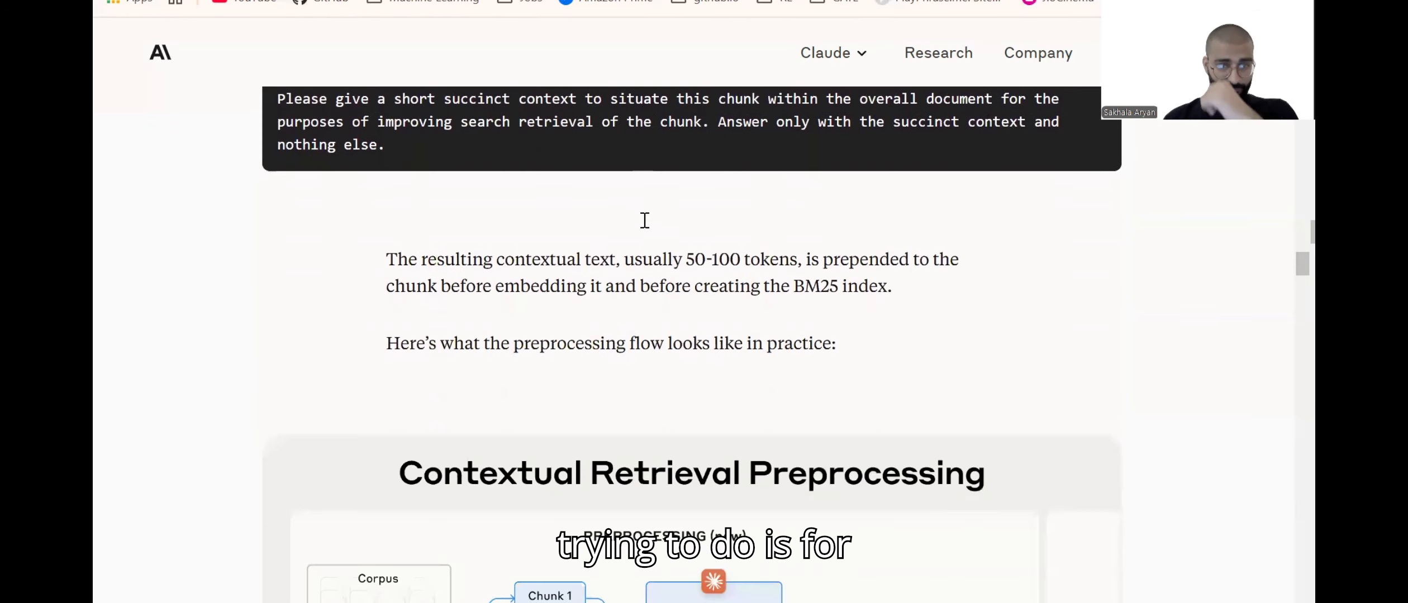
scroll(643, 221, down, 5)
scroll(644, 221, down, 2)
scroll(644, 220, down, 2)
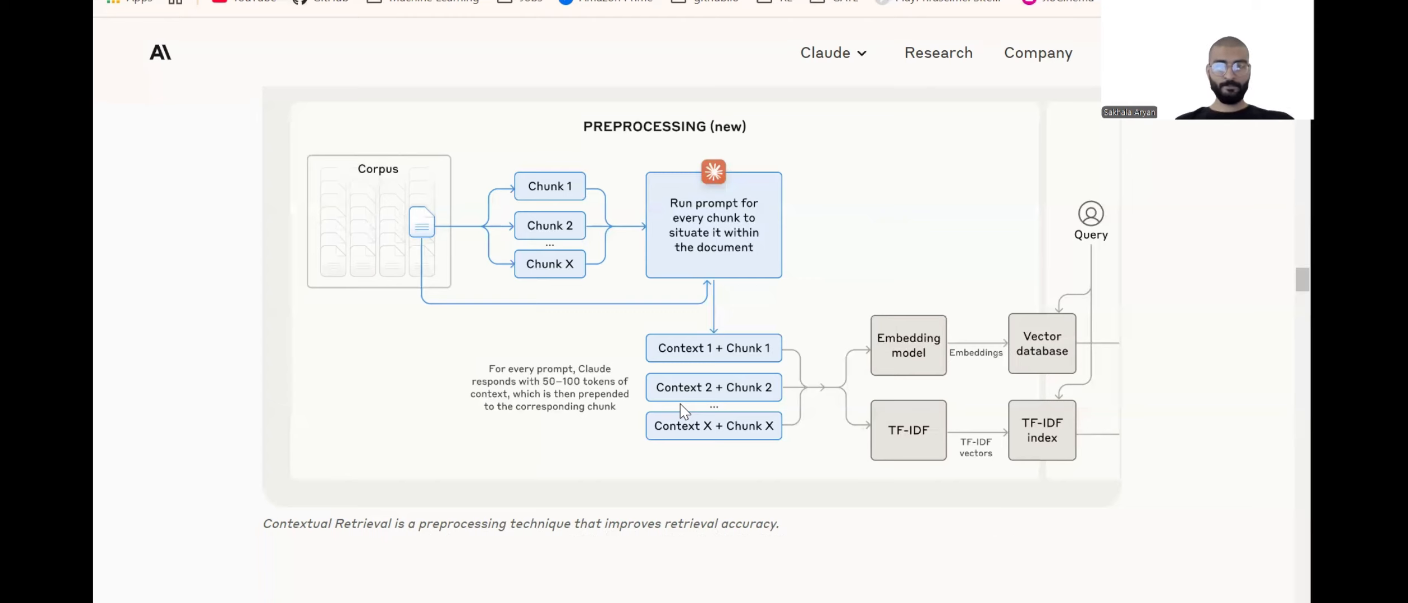
scroll(680, 404, down, 4)
scroll(680, 404, down, 3)
scroll(680, 404, down, 1)
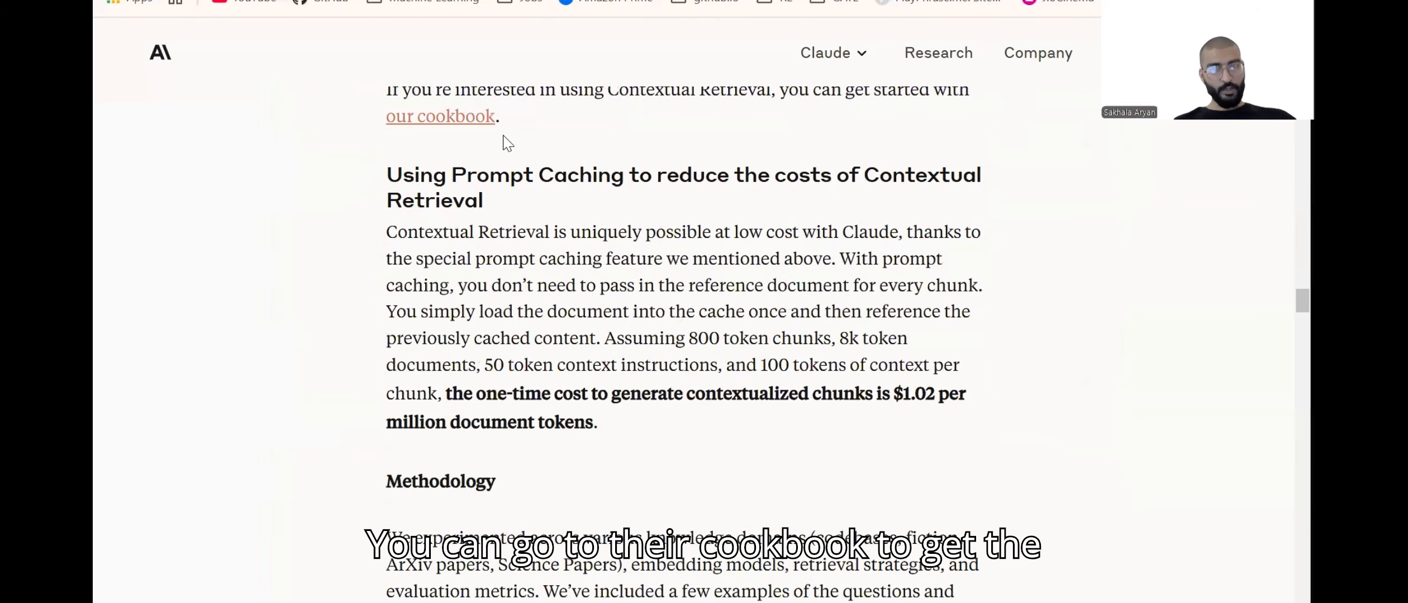
scroll(469, 137, down, 3)
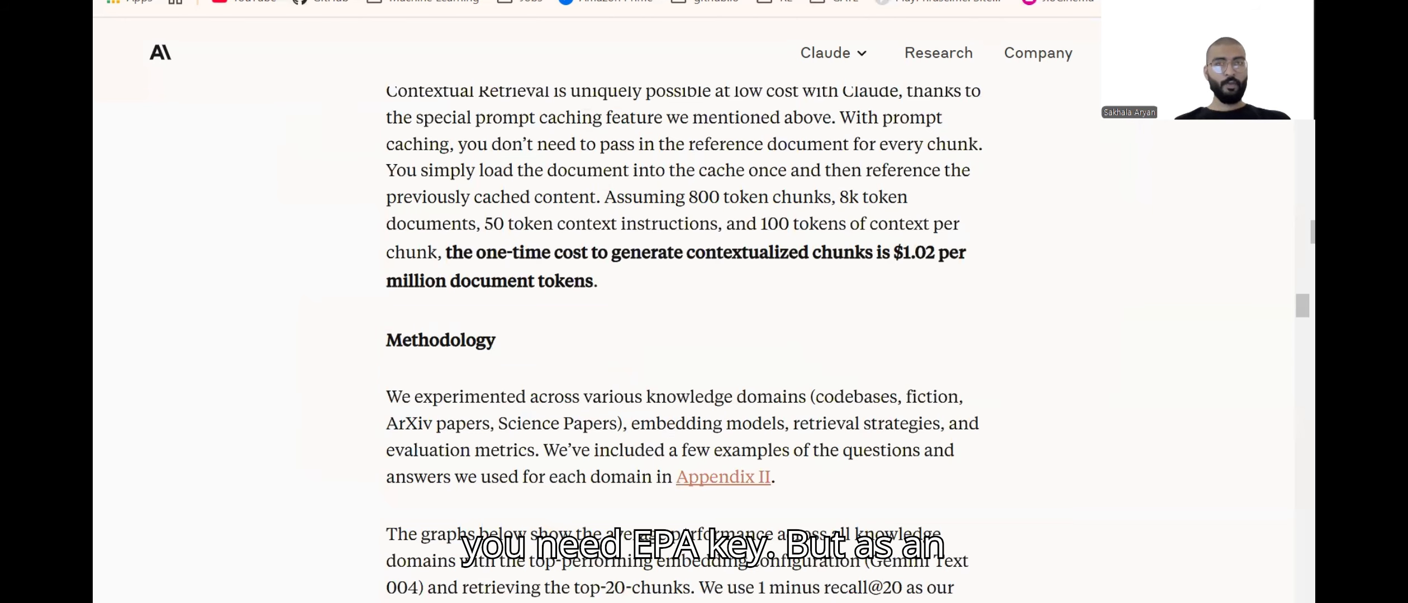
scroll(608, 231, up, 10)
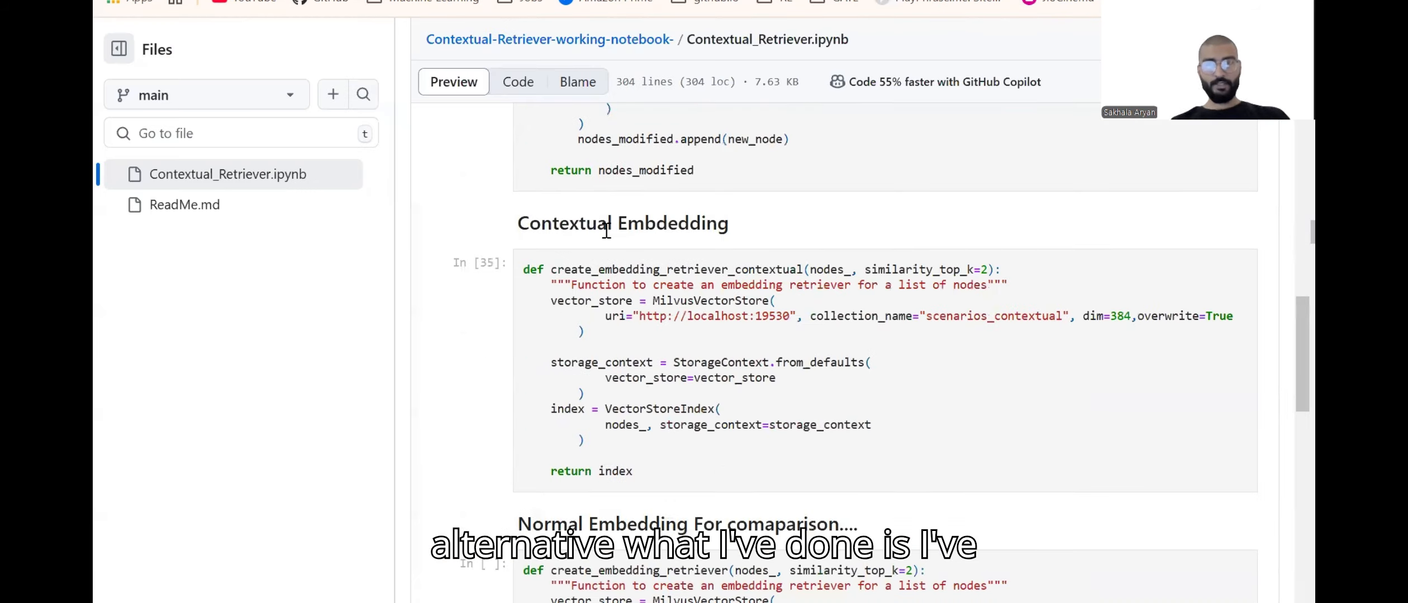
scroll(605, 230, up, 5)
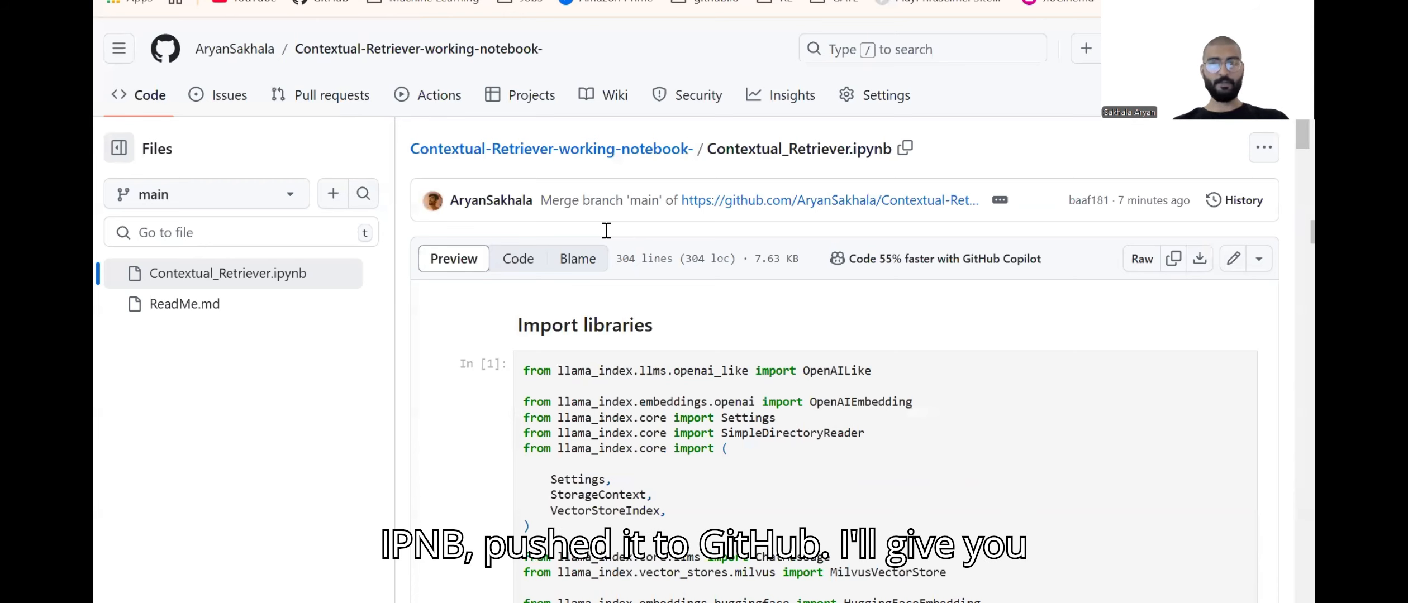
scroll(605, 231, down, 2)
scroll(605, 230, down, 3)
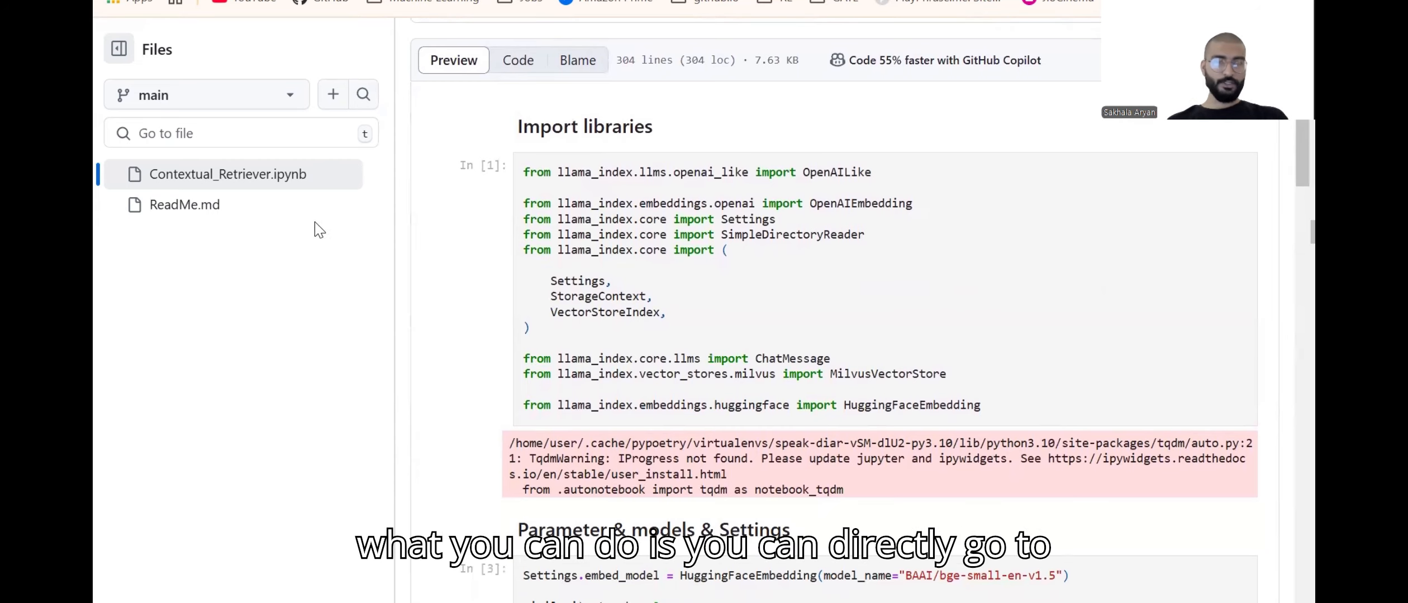
Switch from the notebook to the repository's ReadMe.md with the VLLM and Milvus setup steps
click(183, 205)
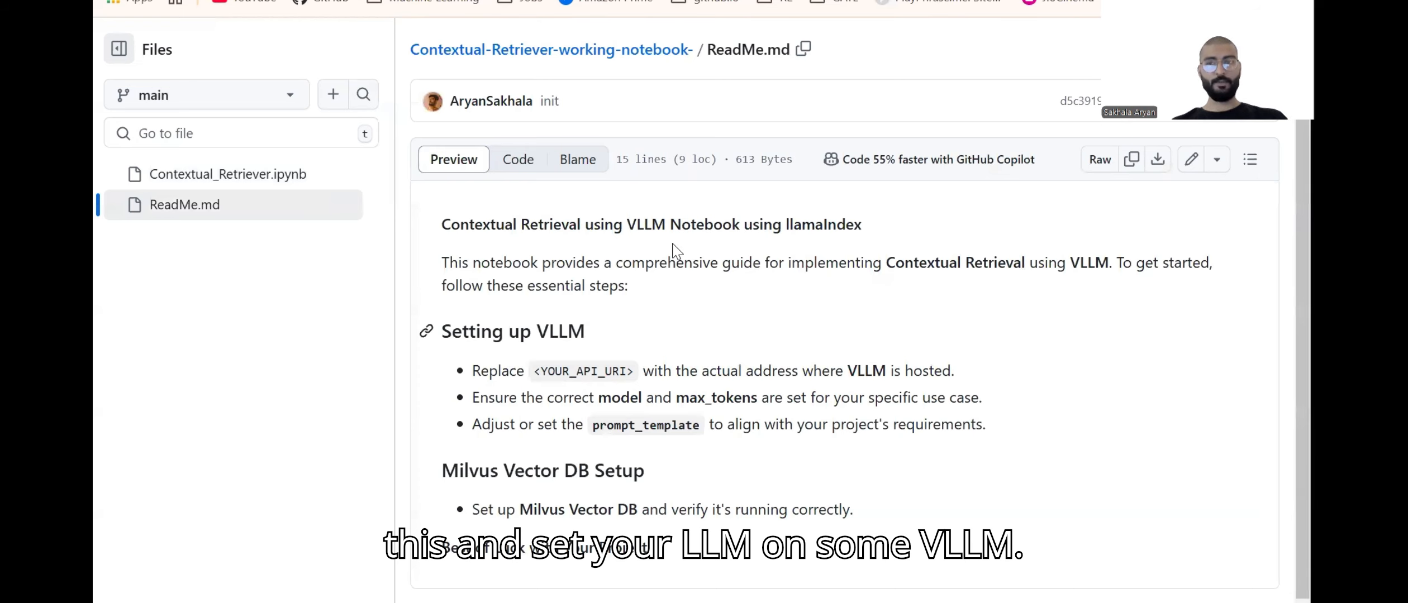
scroll(673, 251, down, 1)
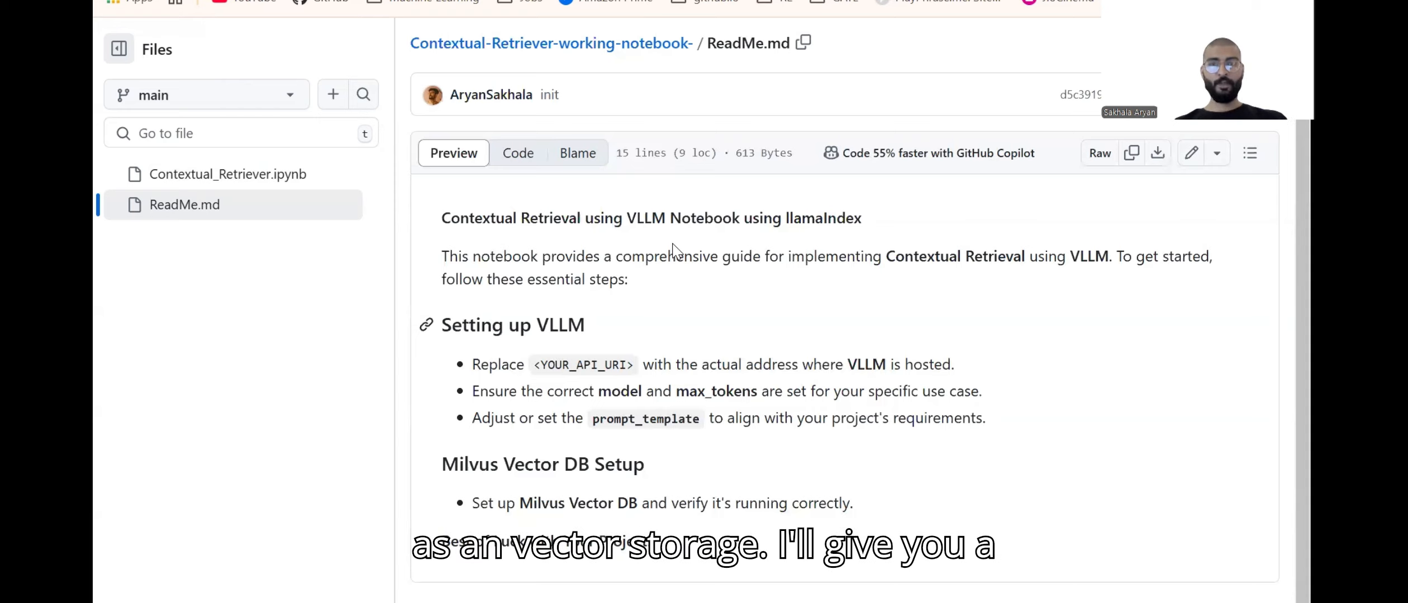
Load Contextual_Retriever.ipynb and move down to its Settings and Loading Documents cells
click(223, 173)
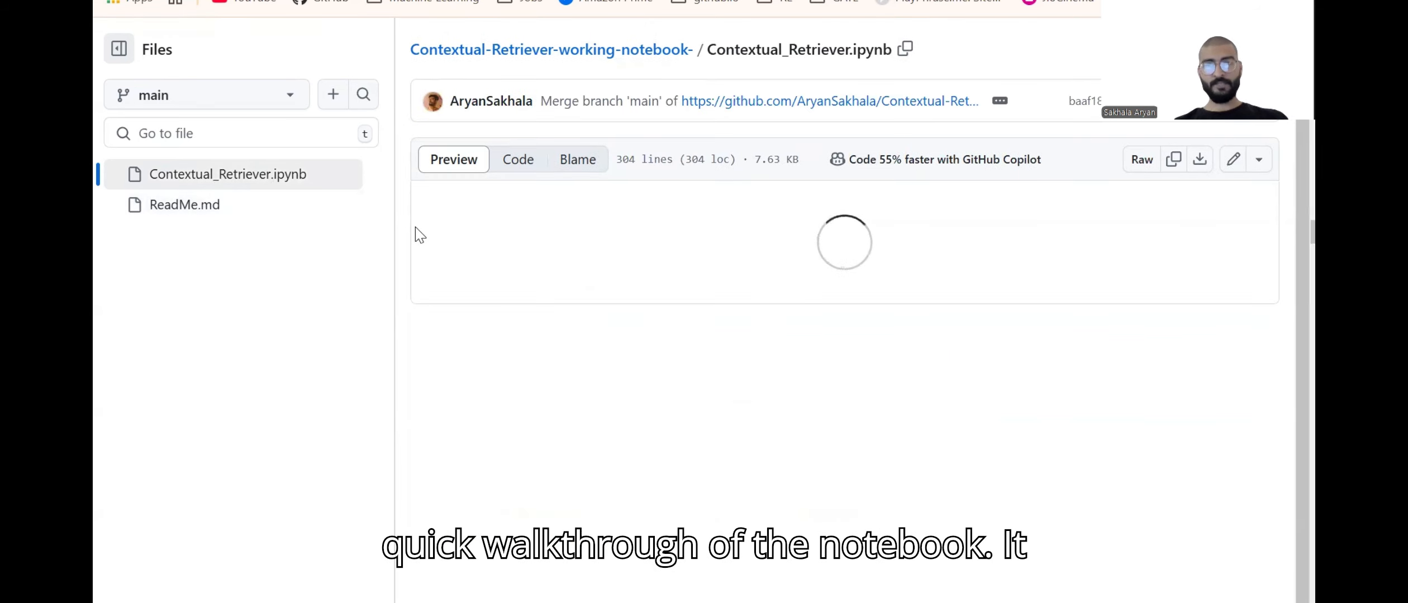
middle_click(471, 262)
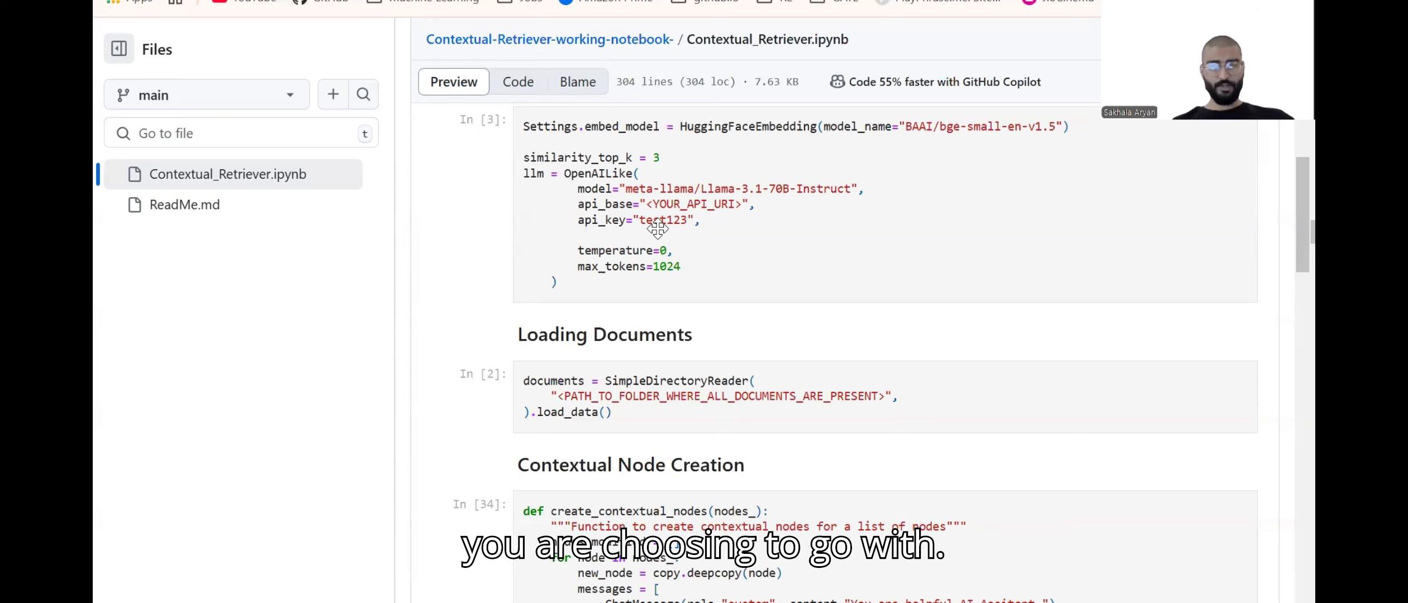
scroll(657, 229, down, 2)
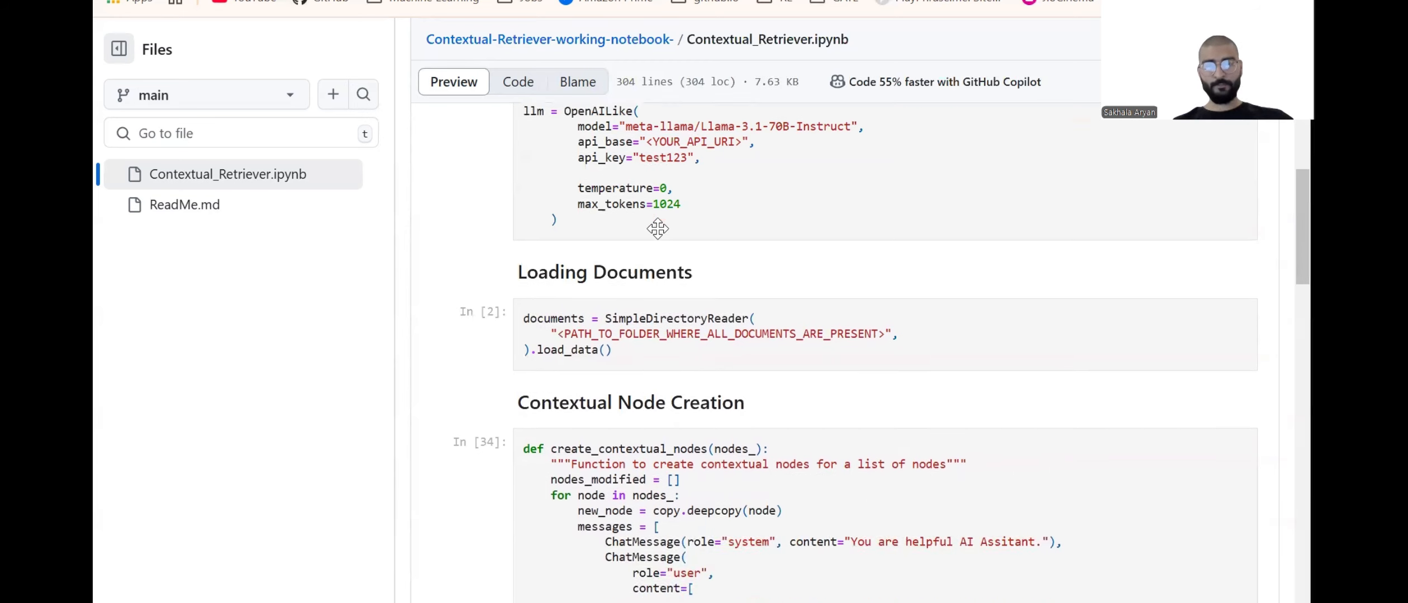
scroll(657, 229, down, 2)
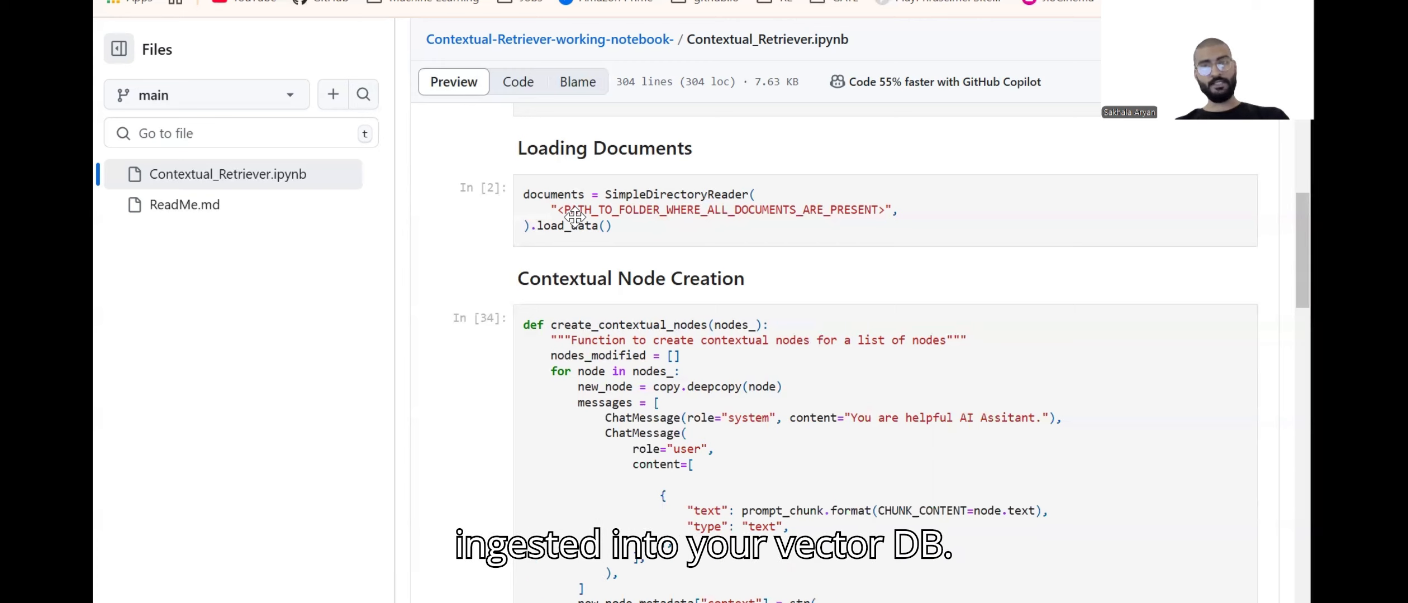
scroll(572, 216, down, 4)
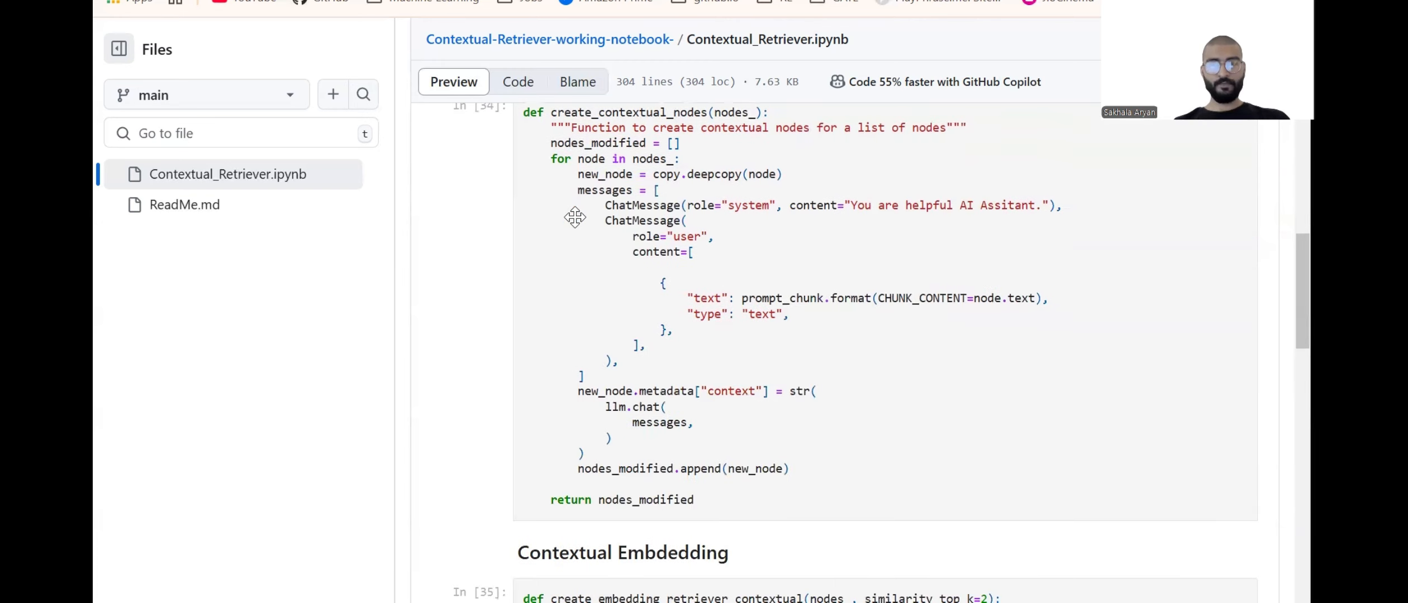
scroll(572, 216, up, 1)
scroll(573, 215, down, 2)
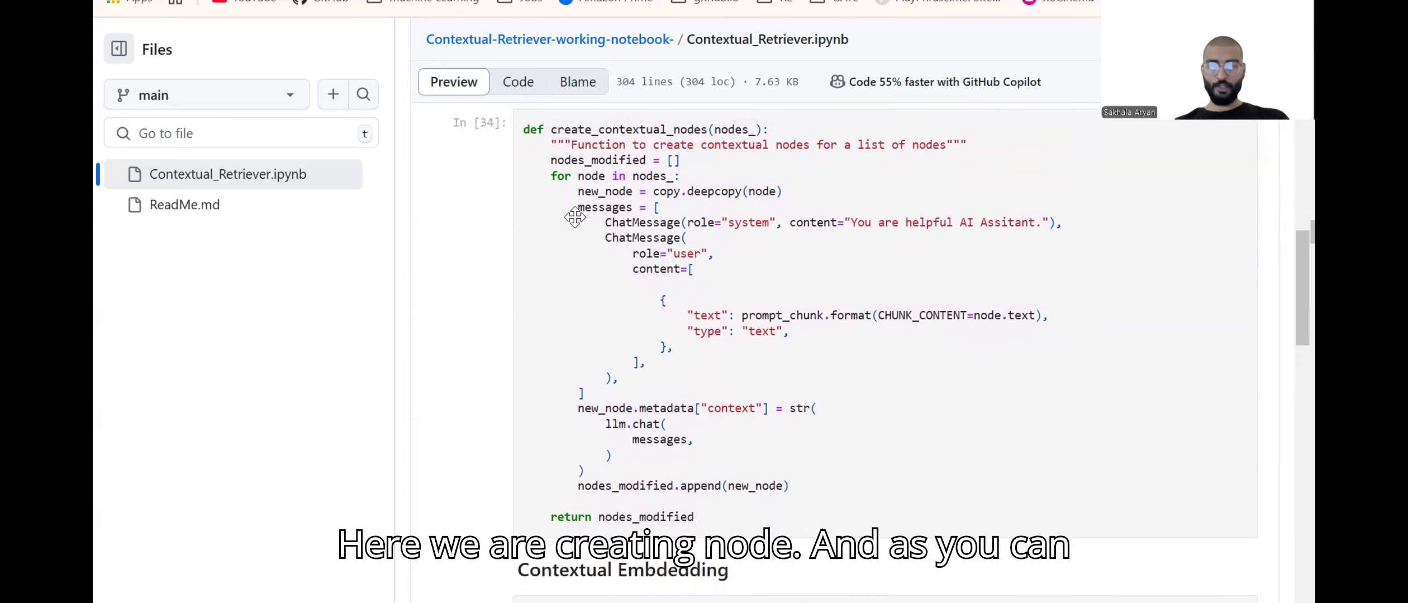
scroll(572, 216, down, 1)
scroll(574, 216, down, 1)
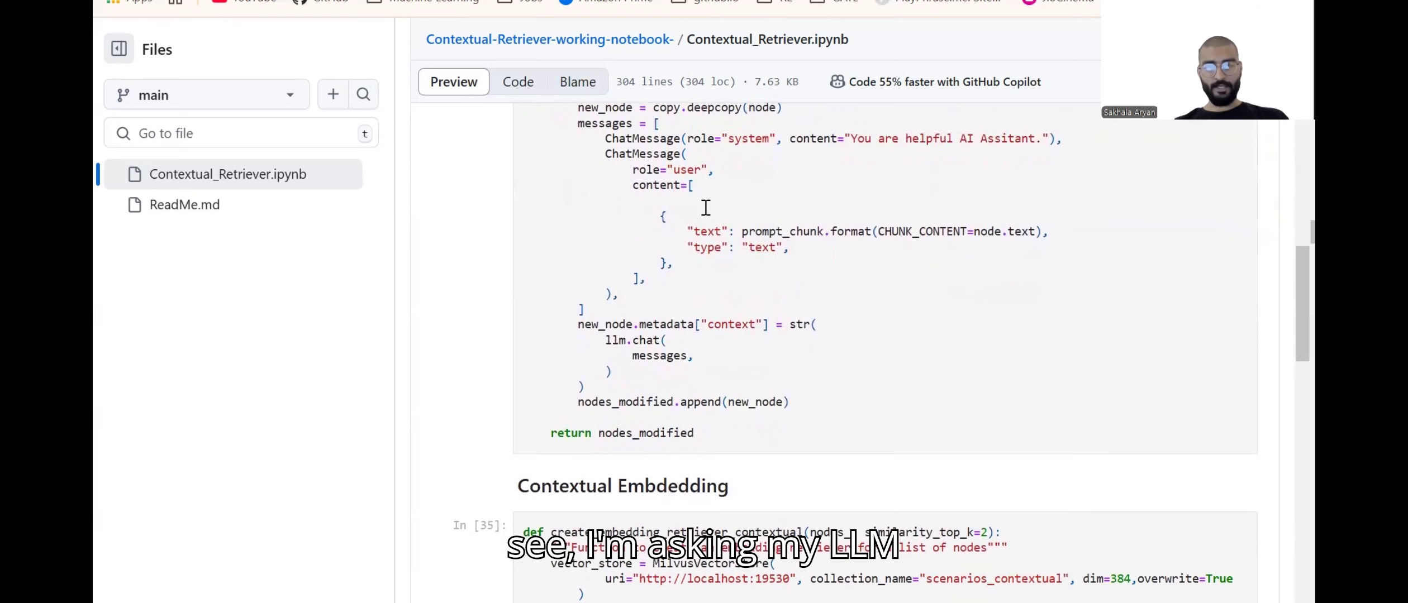
scroll(704, 209, down, 2)
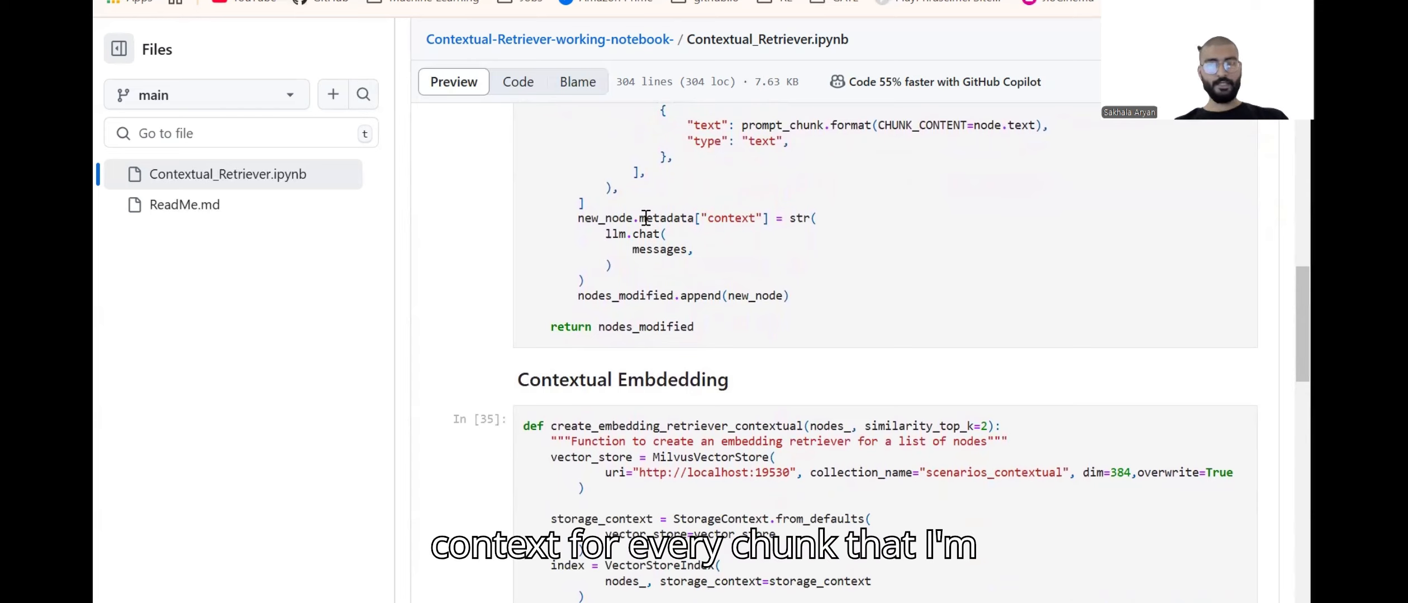
scroll(645, 218, up, 5)
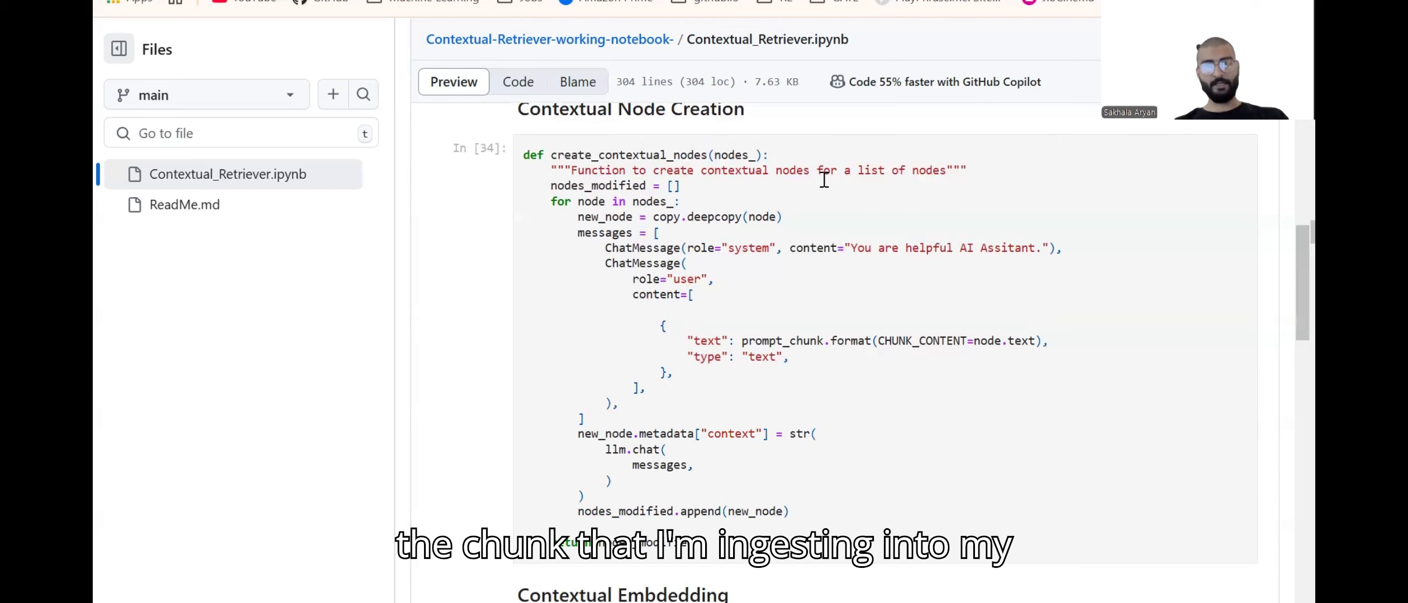
scroll(771, 232, down, 8)
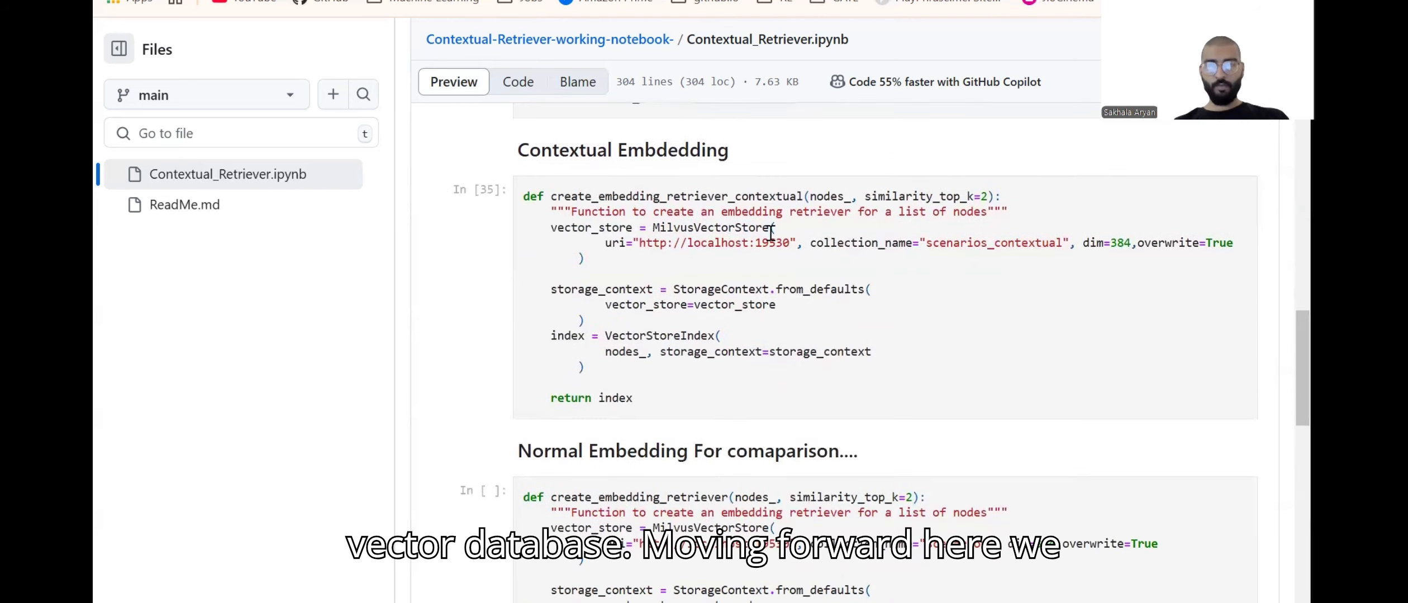
scroll(771, 232, down, 1)
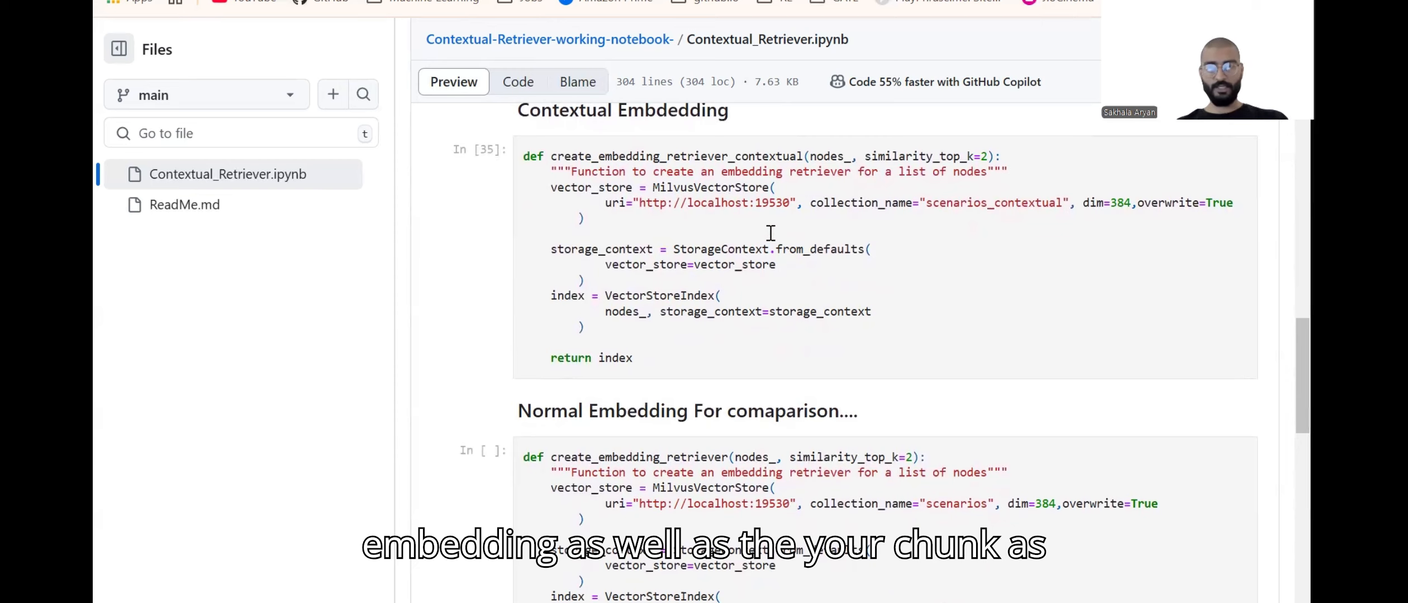
scroll(770, 232, down, 1)
scroll(770, 233, down, 1)
scroll(770, 232, down, 2)
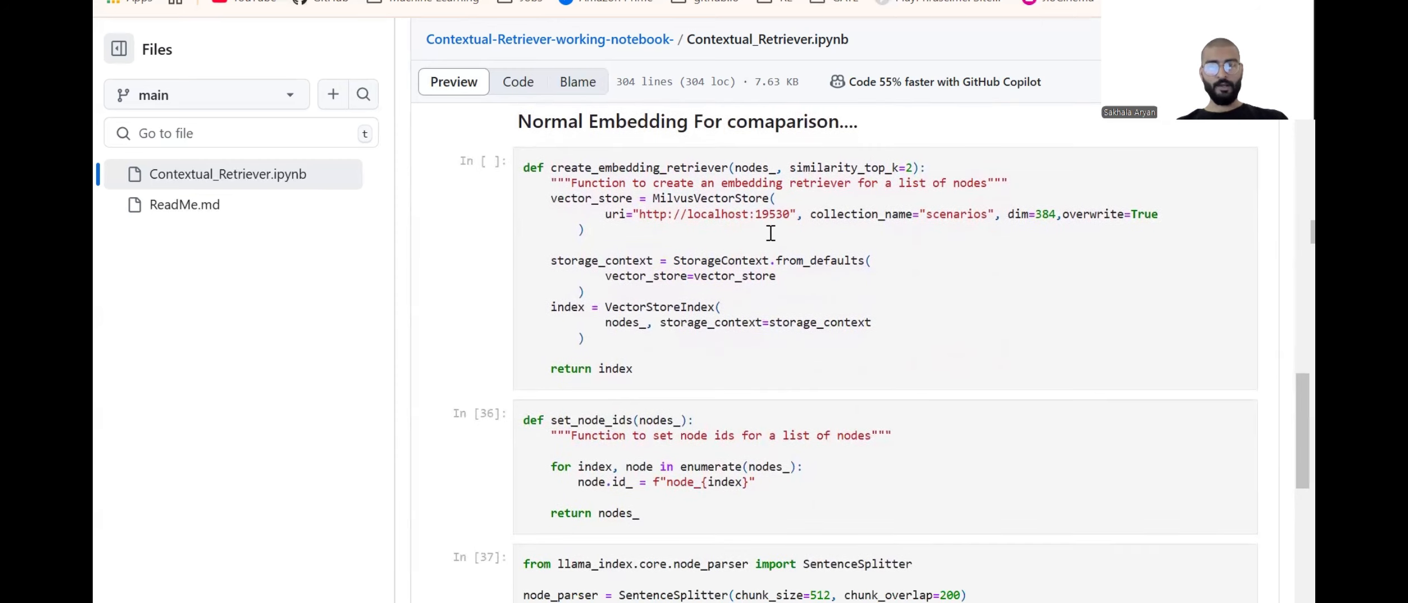
scroll(770, 232, down, 1)
scroll(770, 232, up, 3)
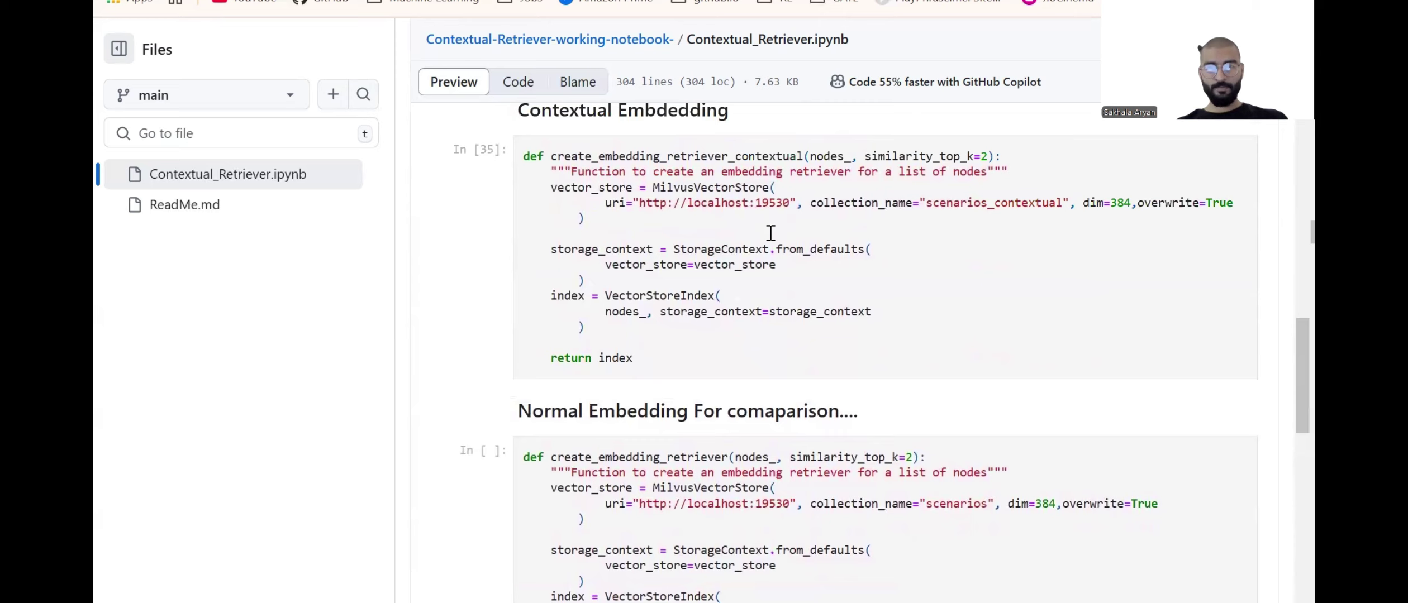
Highlight MilvusVectorStore and port 19530 in the embedding retriever functions
double_click(711, 187)
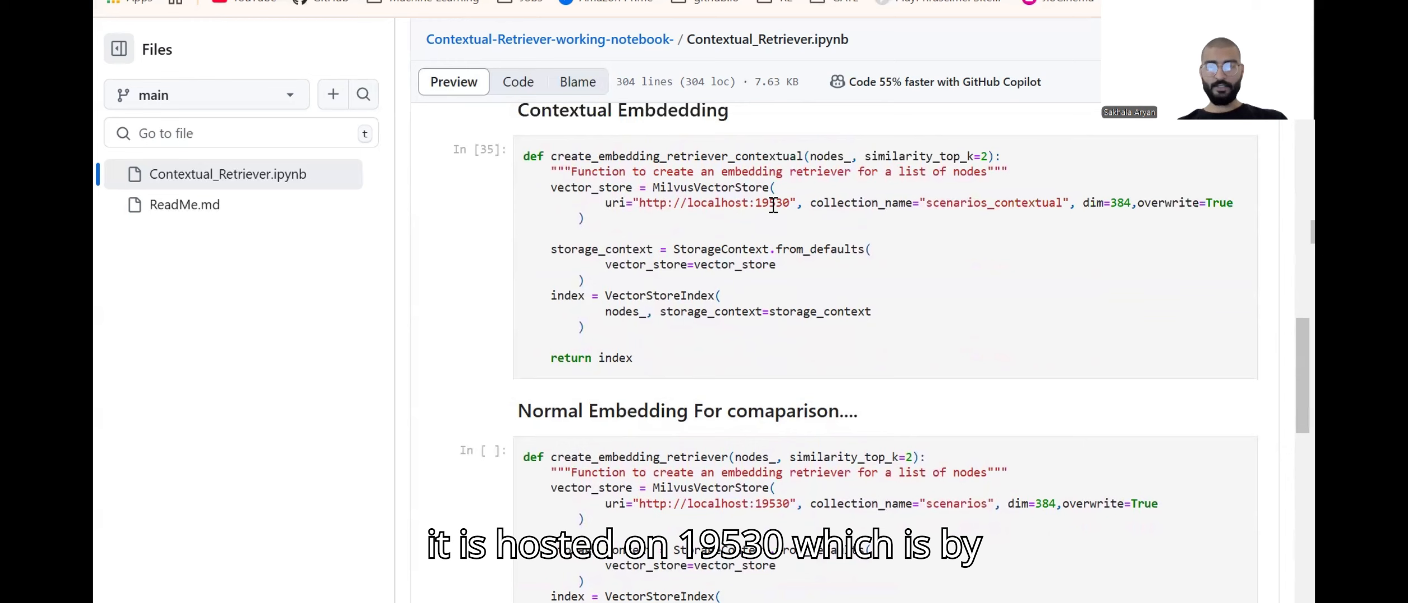
double_click(767, 203)
scroll(827, 242, down, 2)
scroll(827, 243, down, 2)
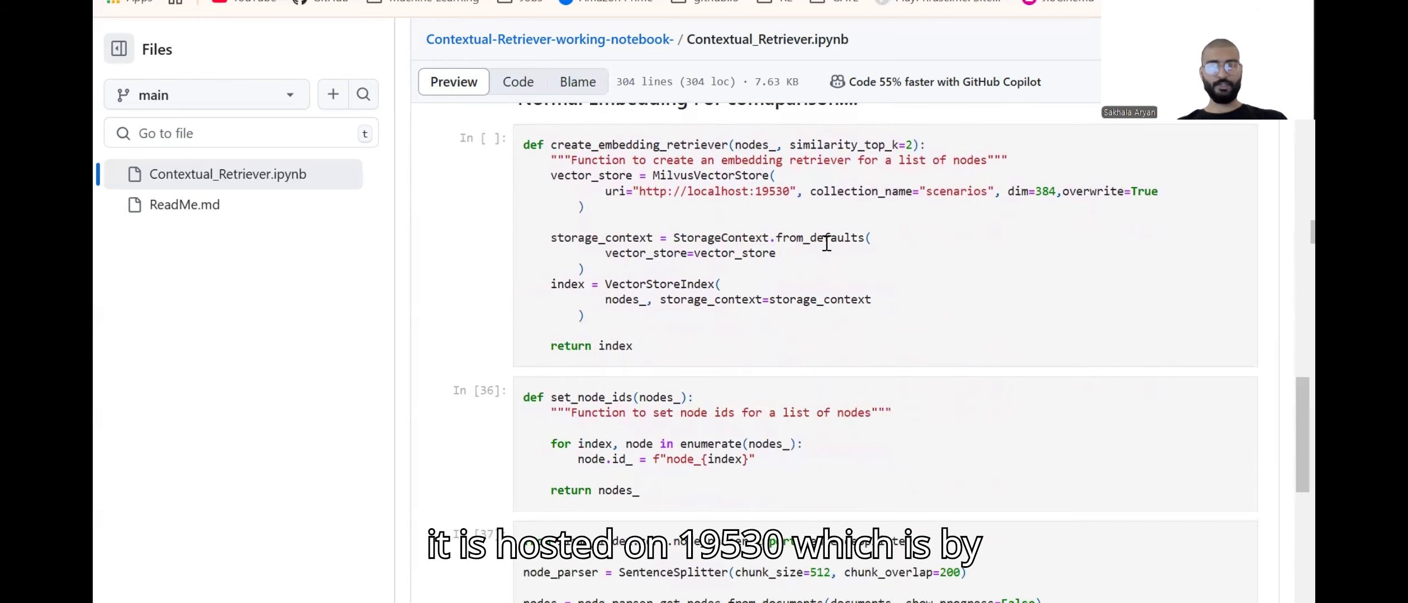
scroll(827, 242, up, 1)
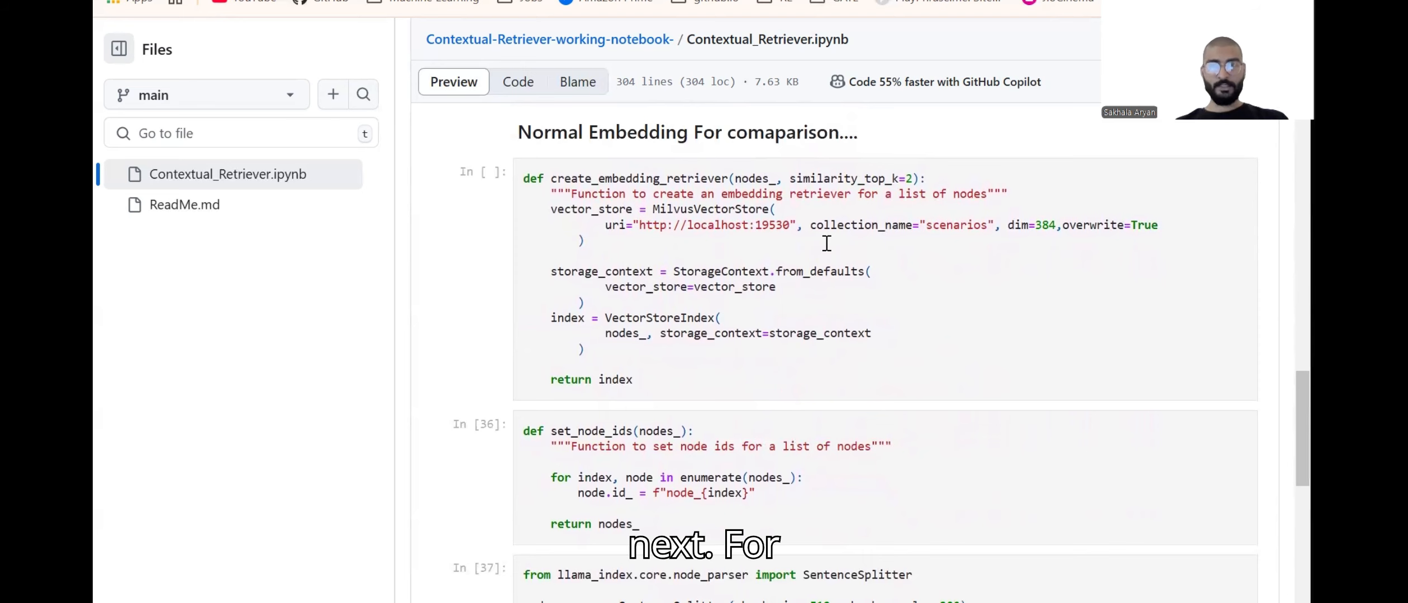
scroll(827, 243, down, 1)
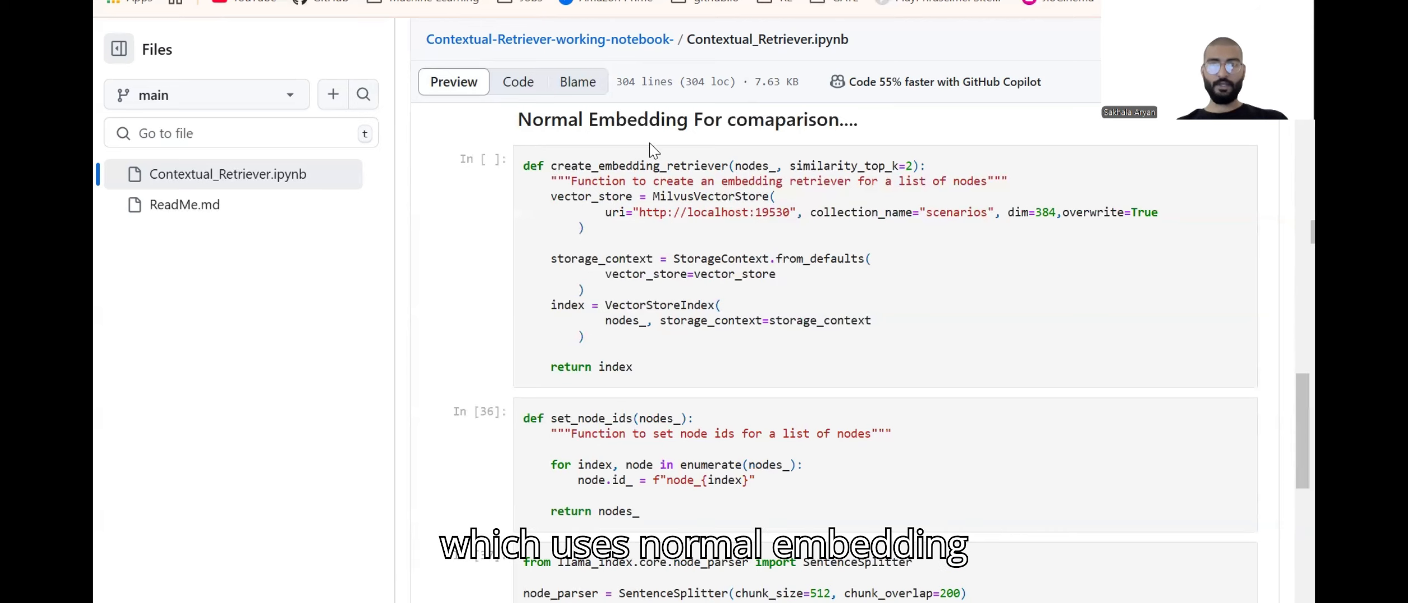
scroll(634, 198, down, 3)
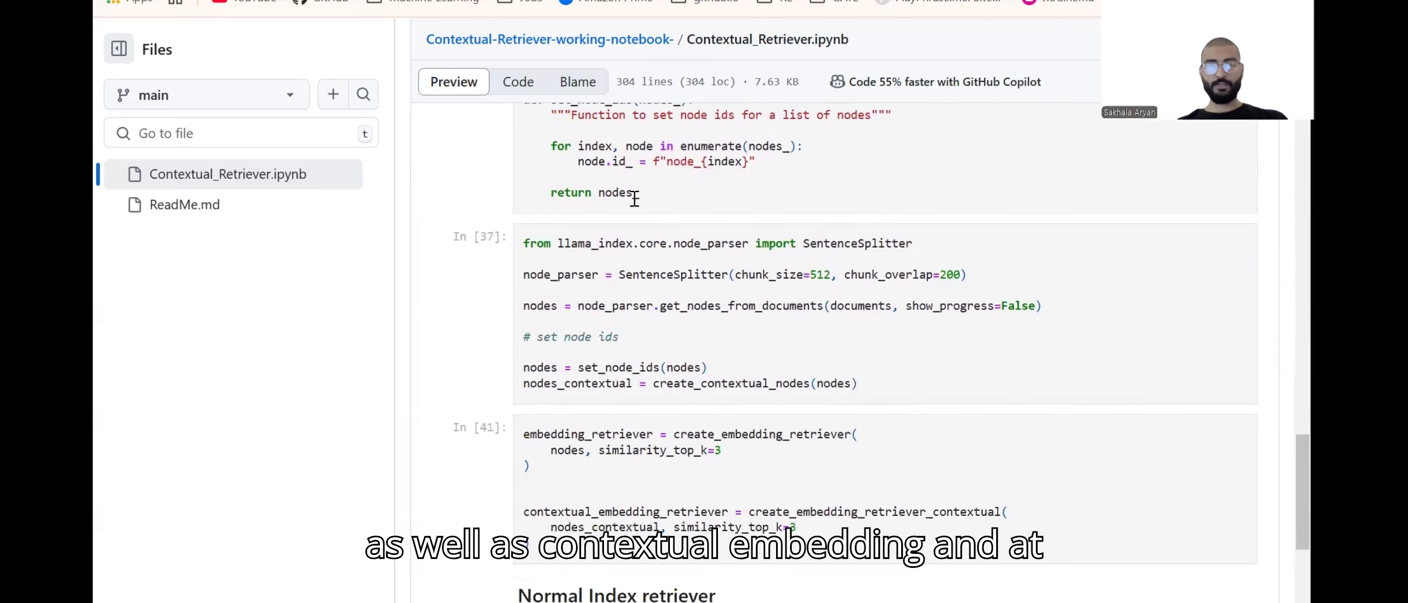
scroll(635, 198, down, 3)
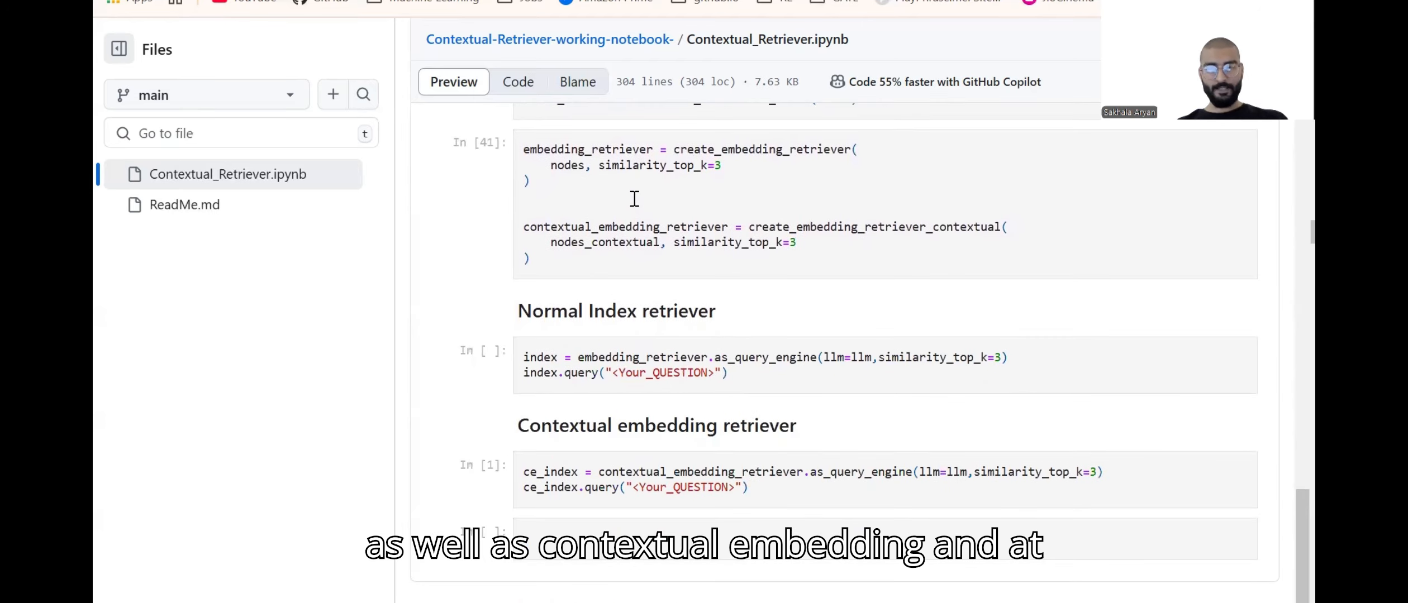
Highlight the <Your_QUESTION> placeholder in the Normal Index retriever query cell
double_click(650, 375)
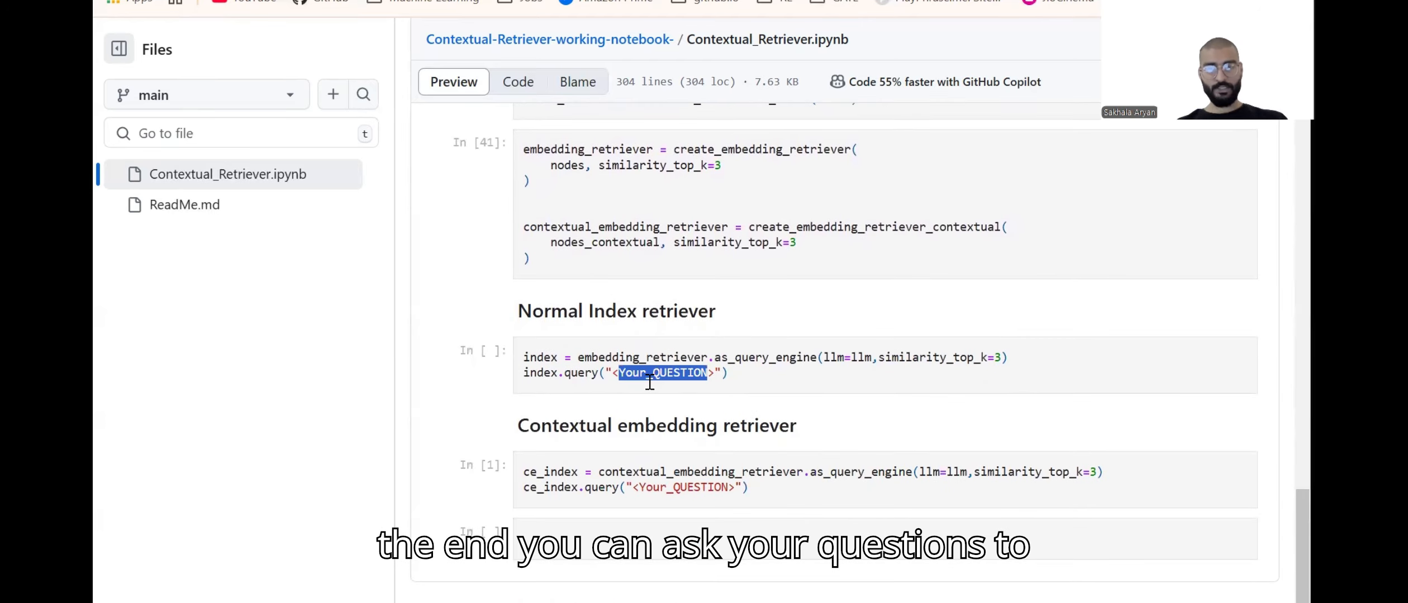